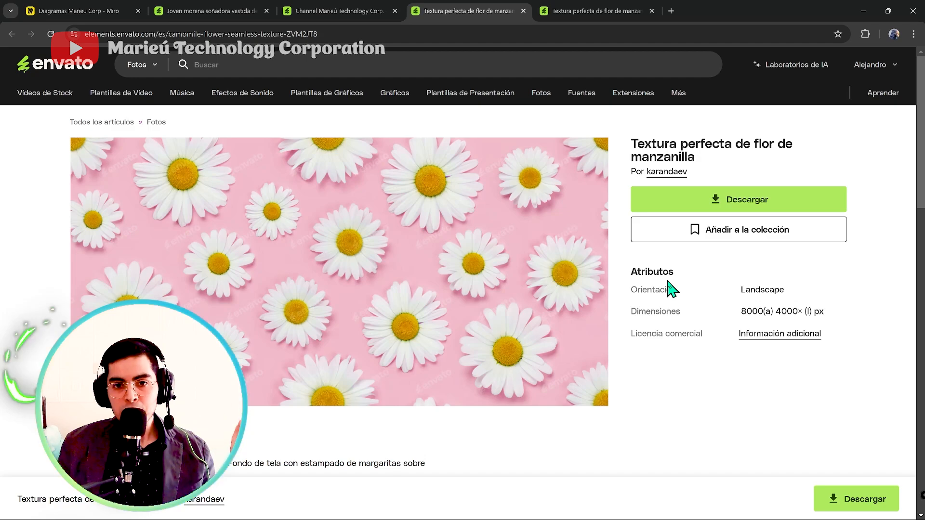
View the other chamomile texture page and the photo page of the woman in the white dress
click(589, 9)
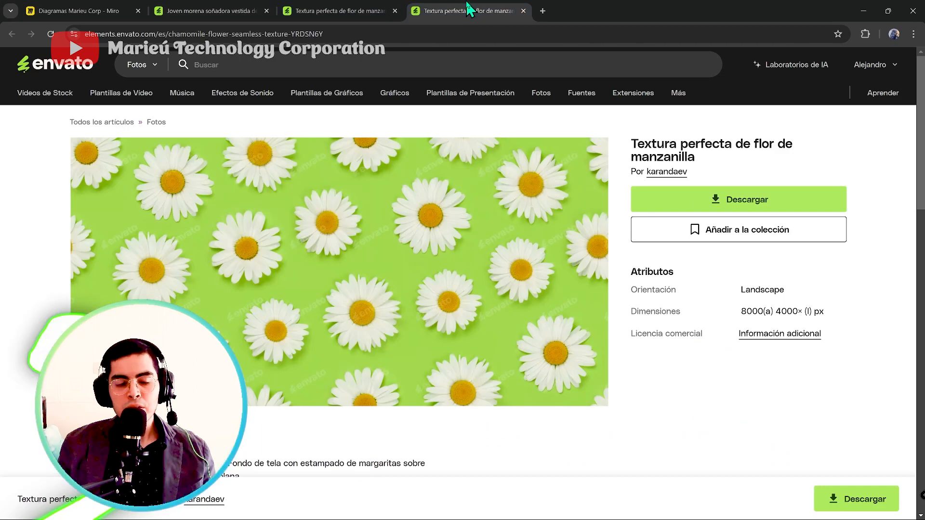
click(217, 11)
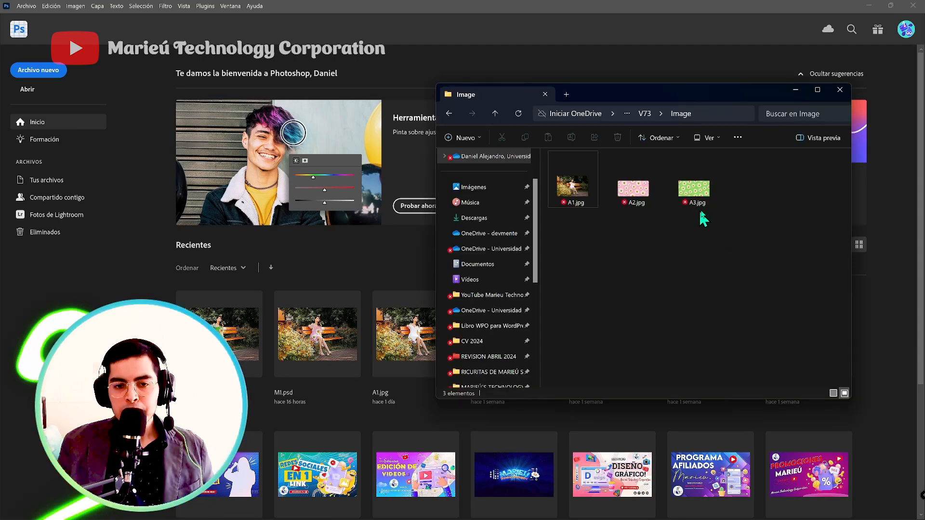
Review the three downloaded images A1.jpg, A2.jpg and A3.jpg in the Image folder
click(572, 190)
click(630, 191)
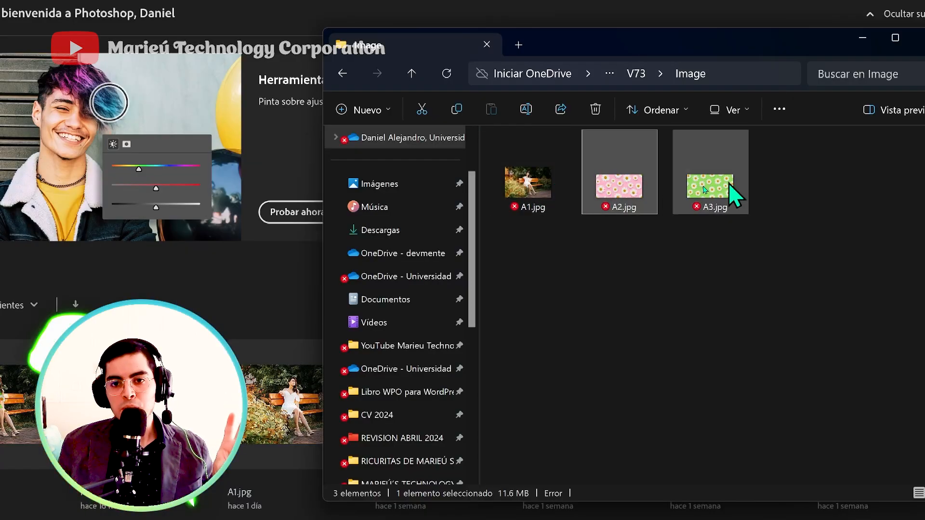
click(727, 188)
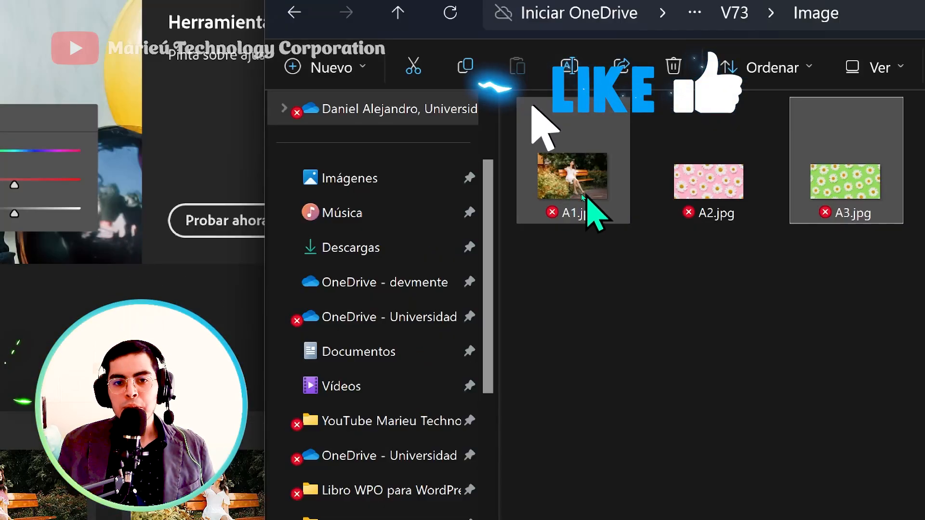
click(584, 195)
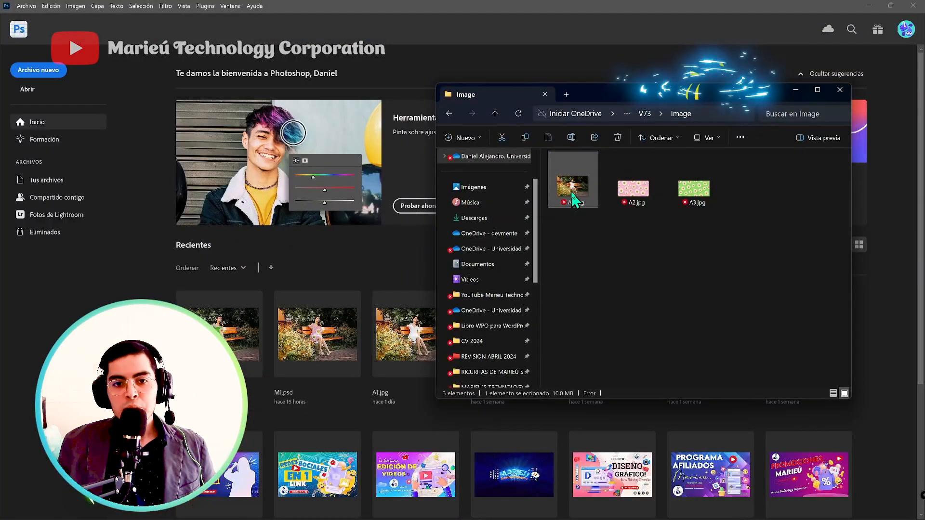
Open A1.jpg from the Image folder in Photoshop, keeping its embedded color profile
drag(571, 193, 0, 287)
drag(285, 230, 584, 197)
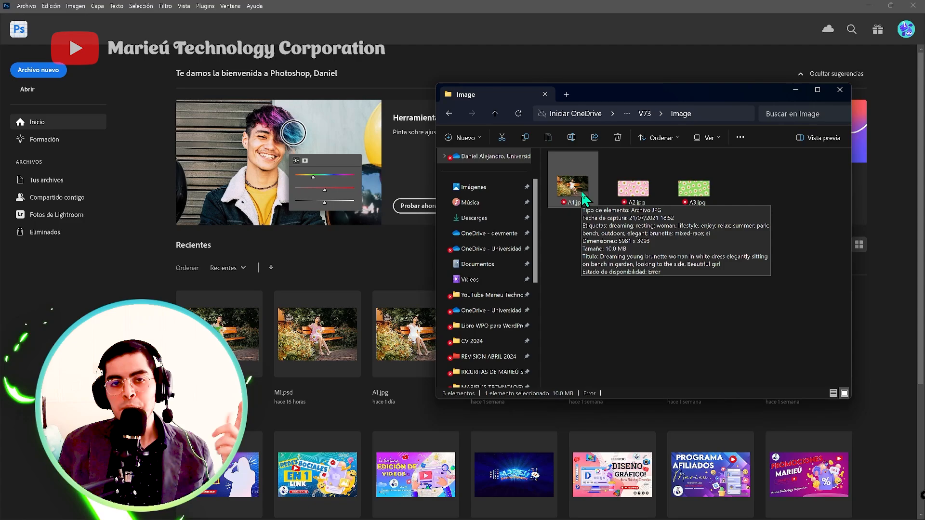
drag(576, 193, 235, 216)
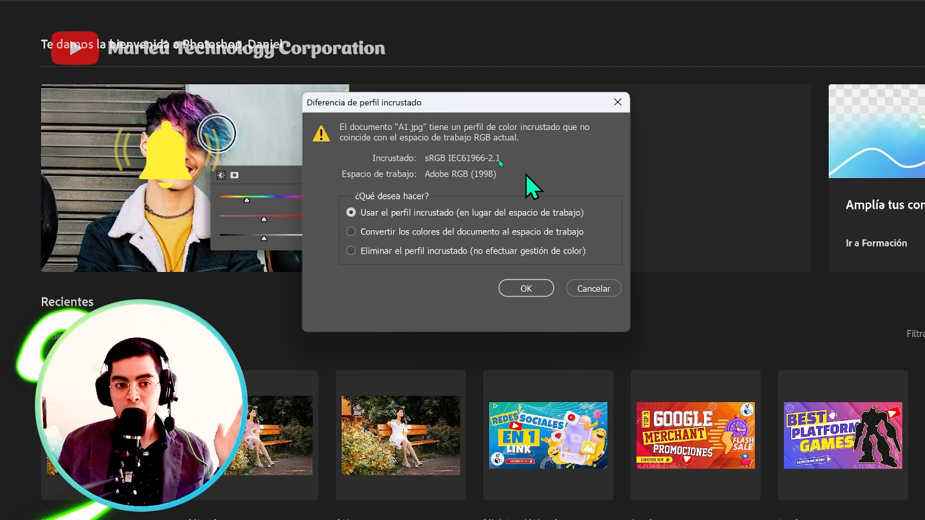
key(Return)
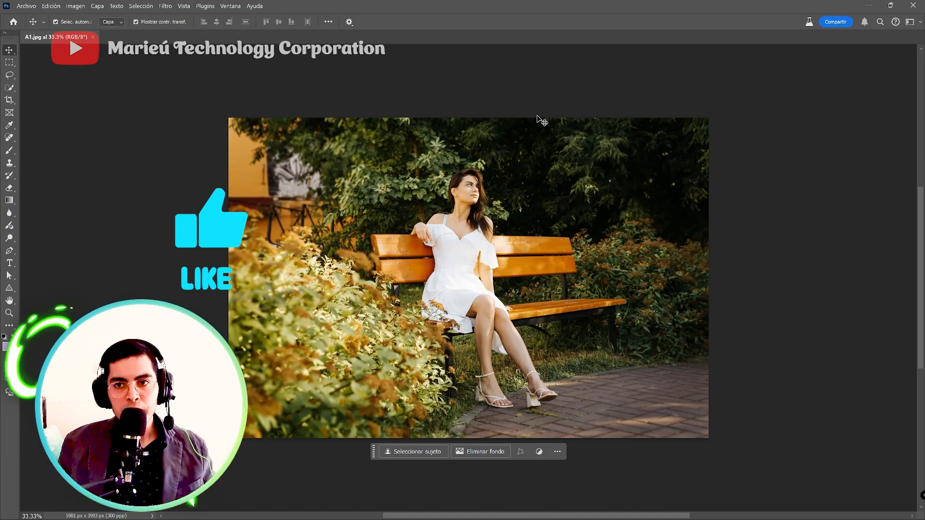
Apply the Aspectos esenciales workspace to show its panels beside the photo
scroll(502, 258, up, 3)
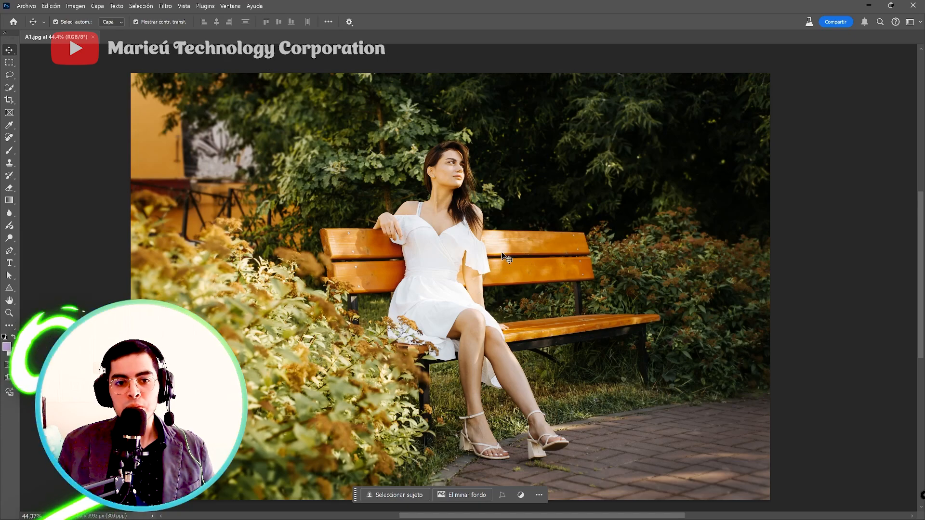
scroll(603, 118, down, 3)
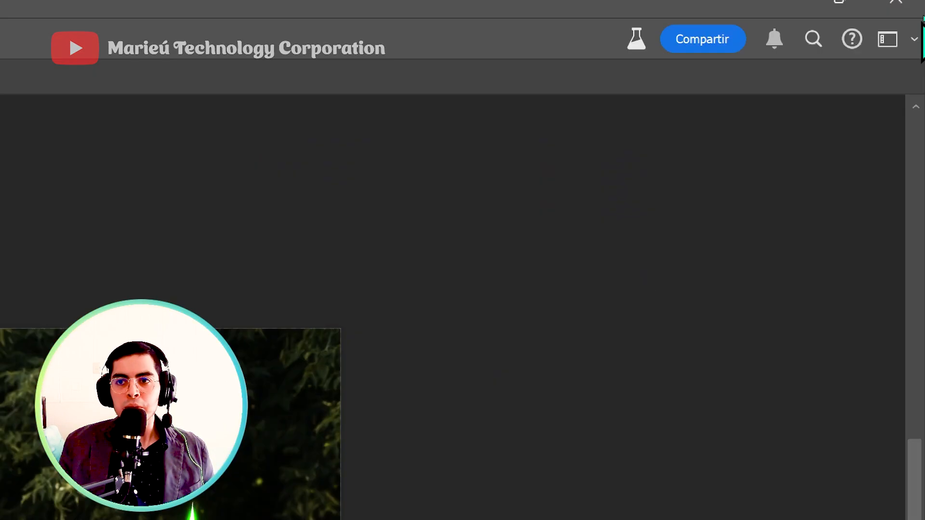
click(914, 37)
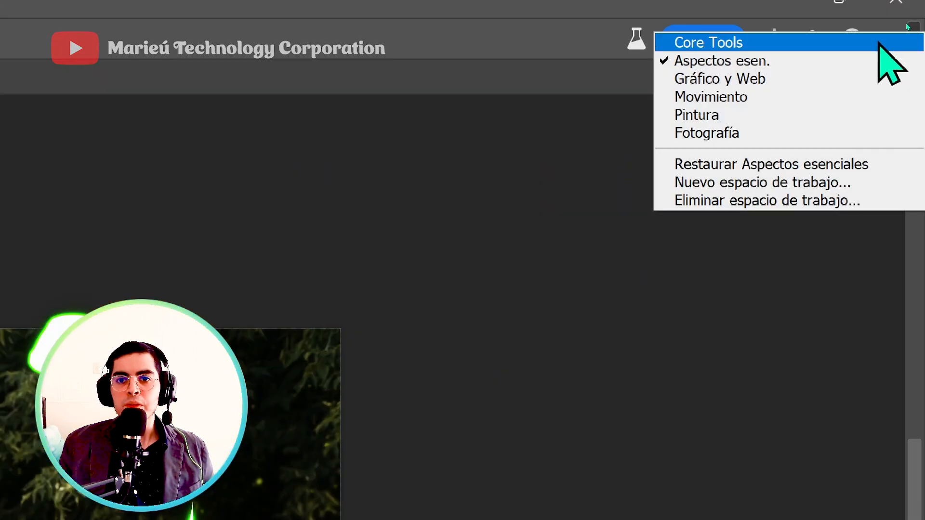
click(718, 61)
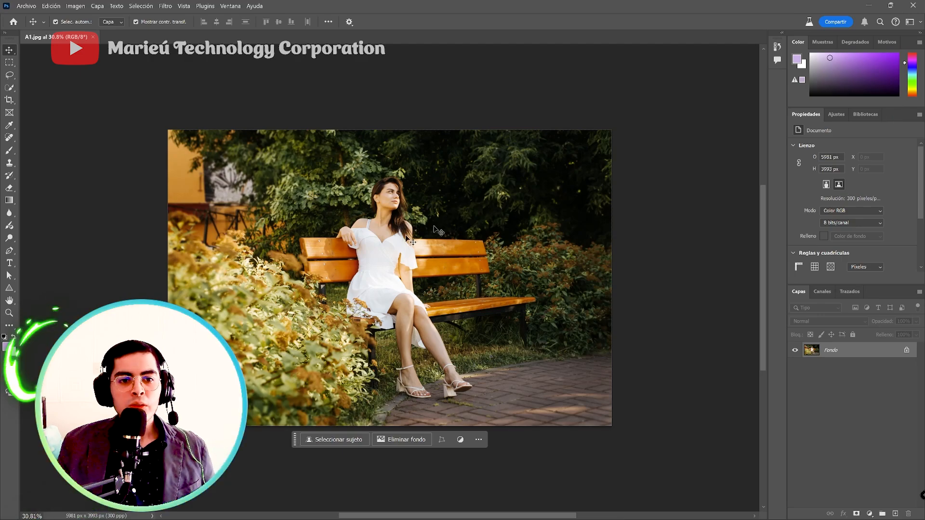
Set up the Quick Selection tool with a 25 px brush for selecting the woman's dress
scroll(337, 231, up, 3)
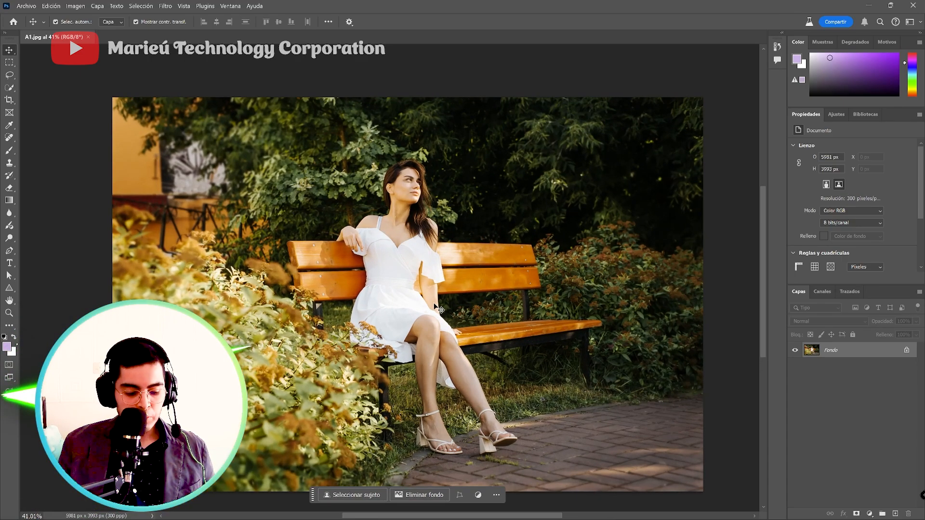
scroll(422, 232, down, 1)
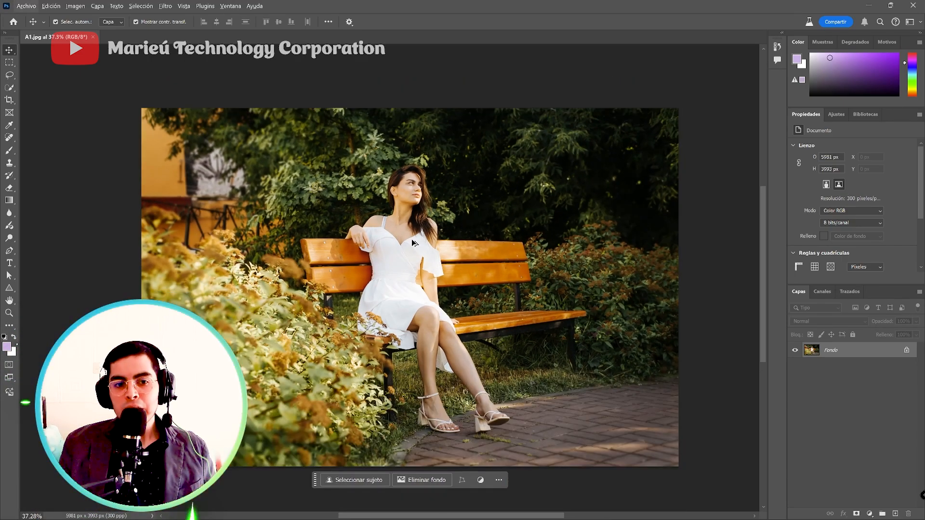
scroll(402, 239, up, 2)
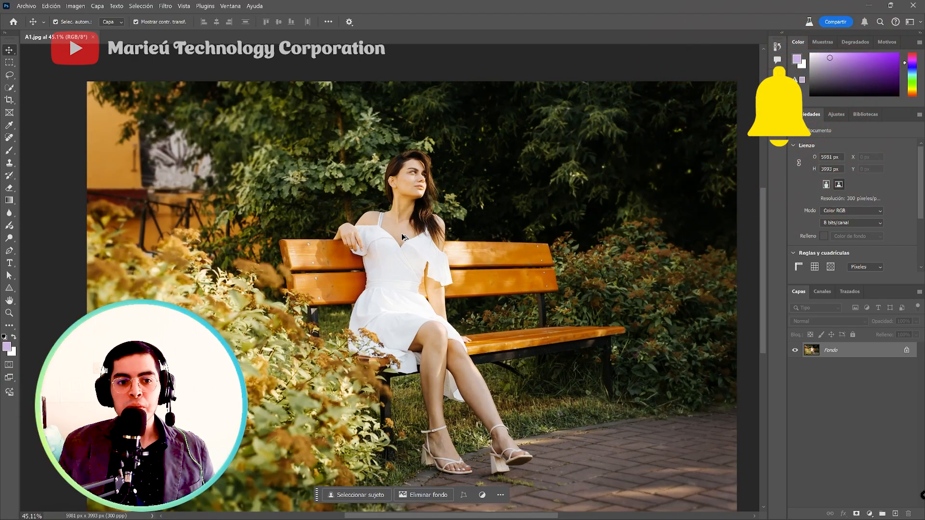
scroll(405, 250, up, 2)
key(w)
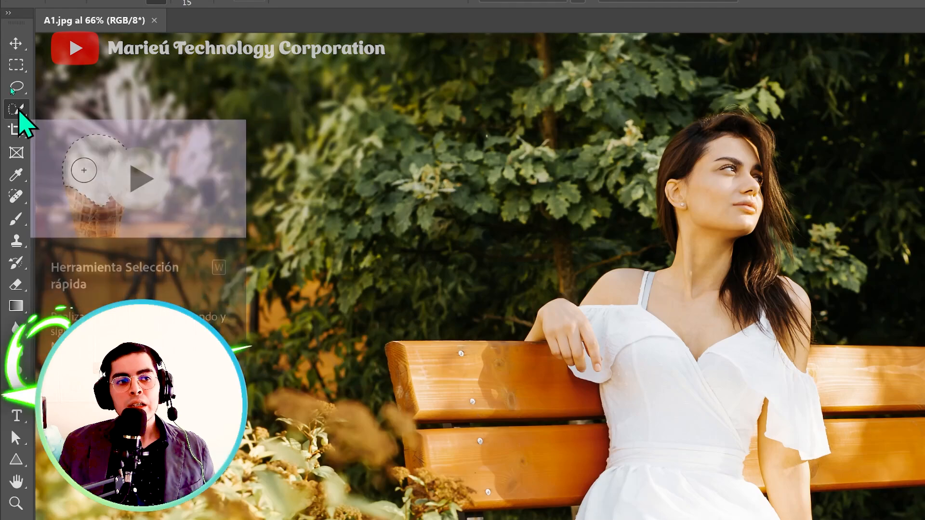
right_click(12, 88)
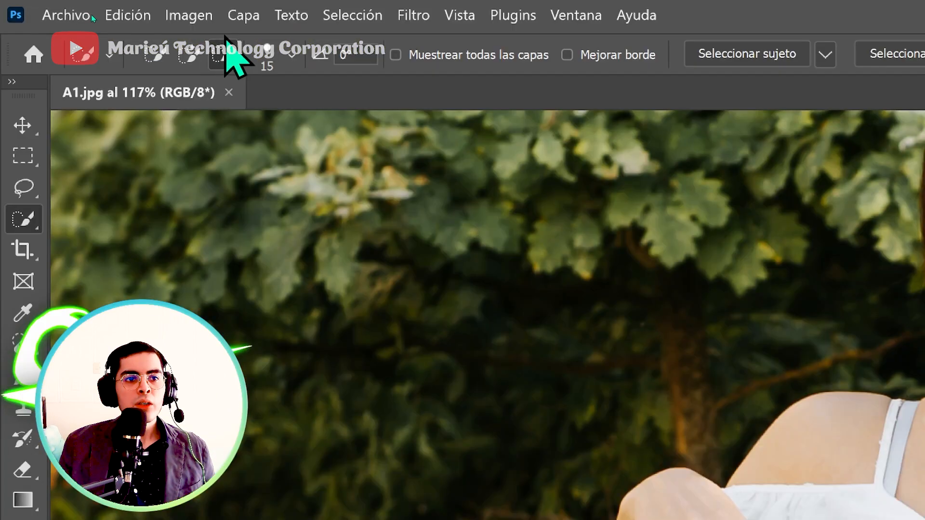
click(284, 67)
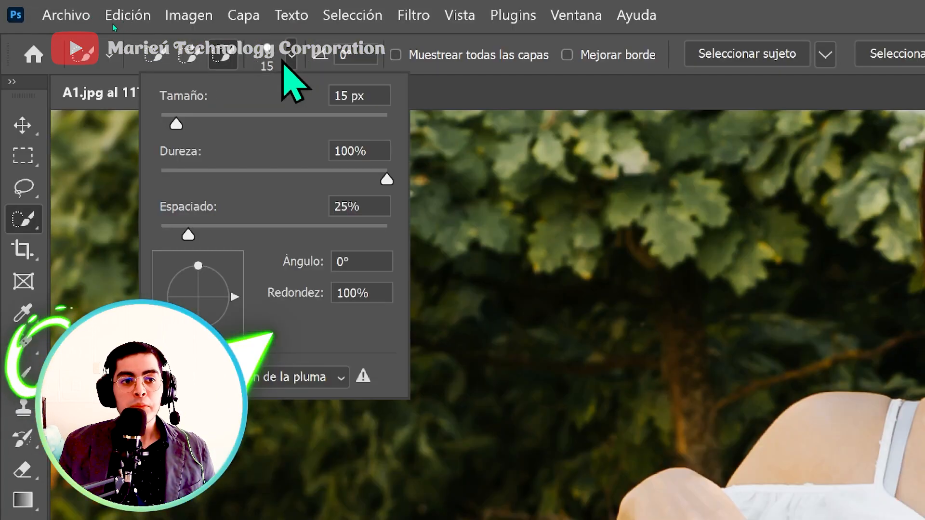
click(342, 99)
text(25)
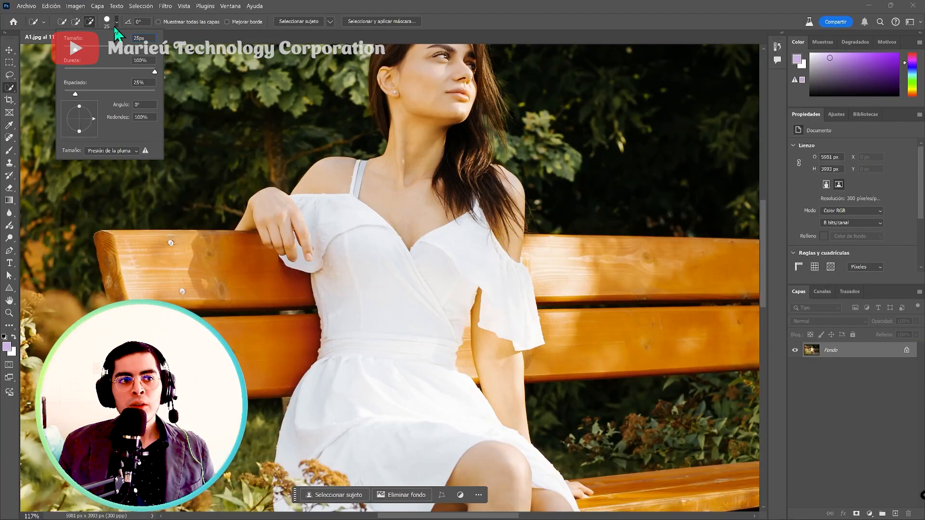
Select the white dress from the bodice down to the skirt with the Quick Selection tool
click(338, 222)
drag(338, 221, 362, 254)
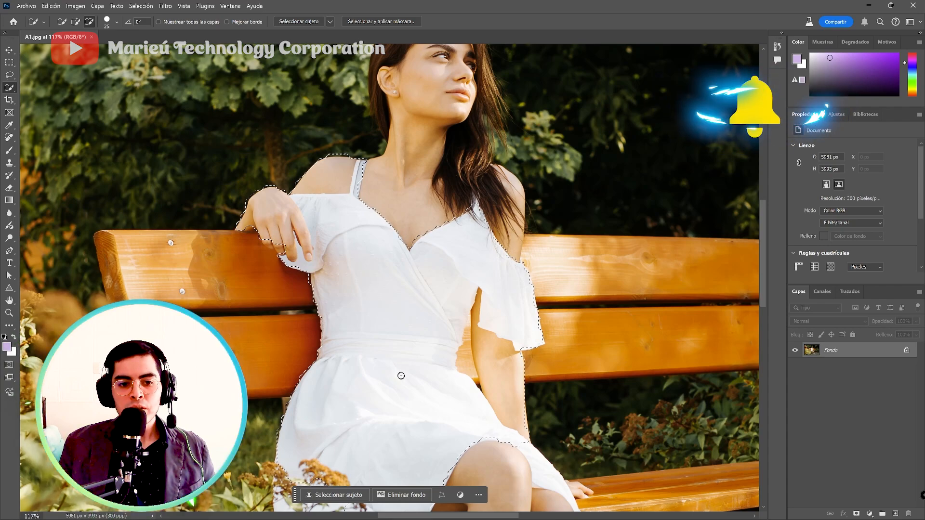
drag(401, 375, 418, 429)
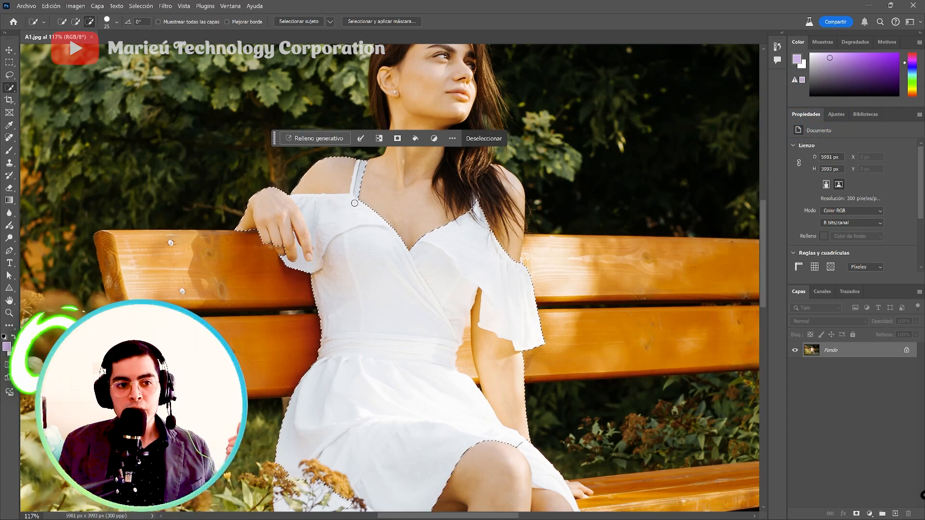
Subtract the woman's hand and fingers resting on the bench from the dress selection
scroll(277, 173, up, 2)
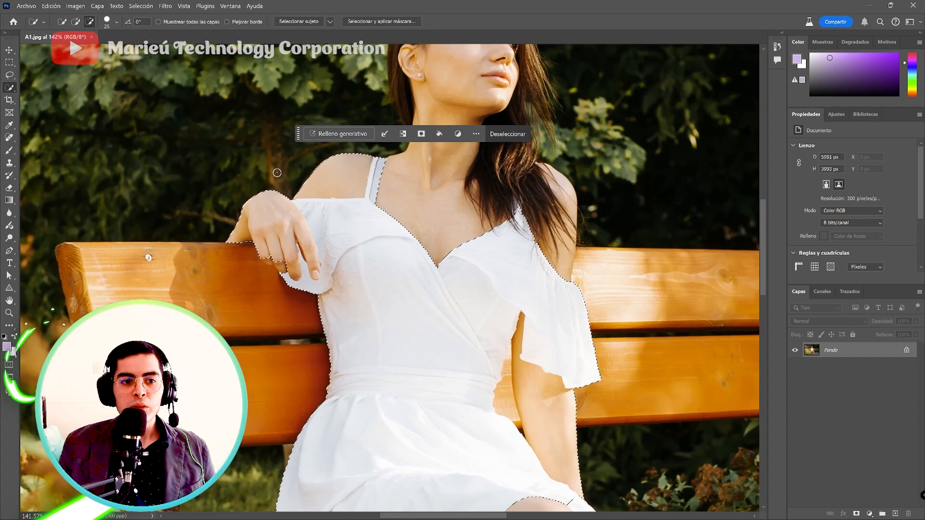
scroll(277, 172, up, 1)
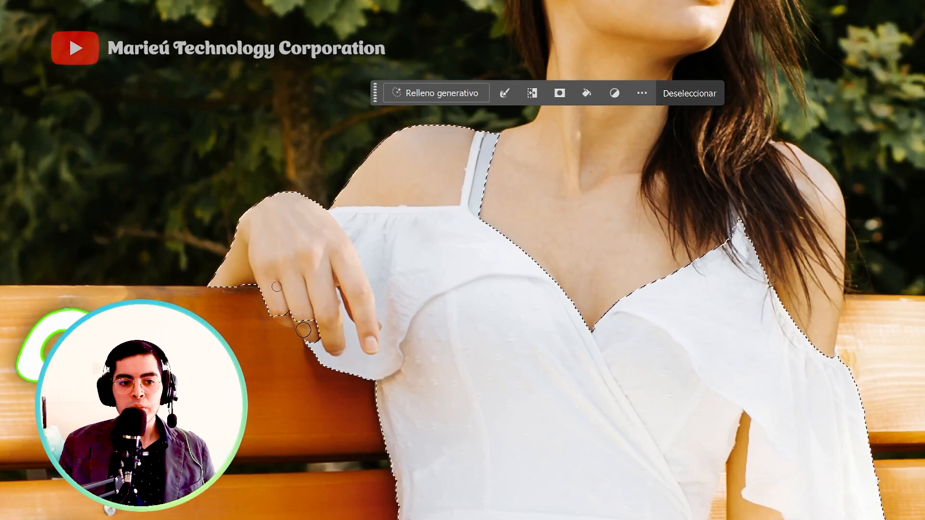
mouse_move(303, 330)
mouse_down()
mouse_move(297, 303)
mouse_move(249, 285)
mouse_move(237, 259)
mouse_up()
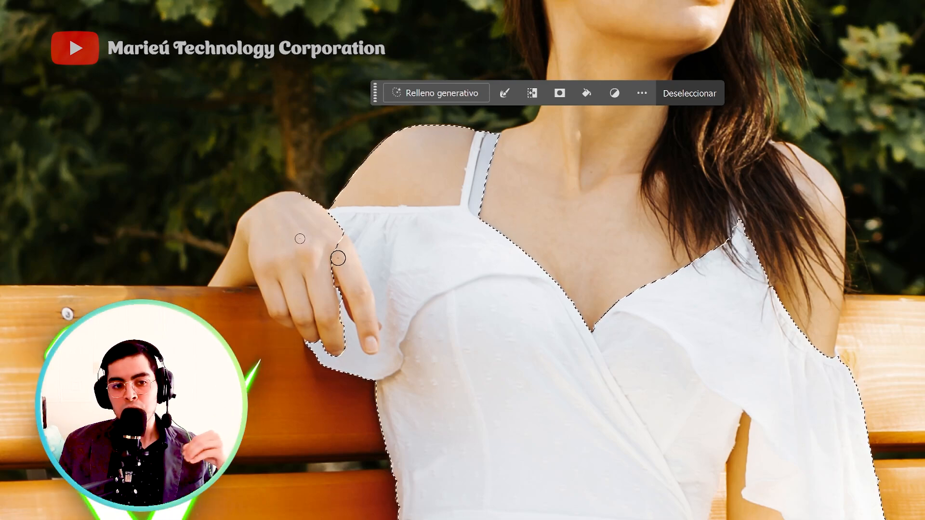
drag(338, 250, 373, 346)
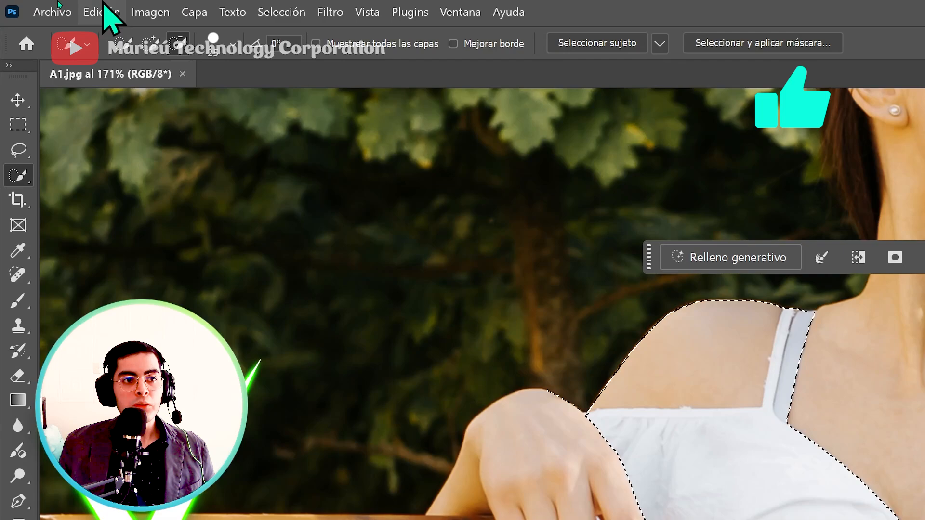
Set the selection brush size to 15 px and add the sleeve fabric between the fingers to the selection
click(232, 45)
drag(280, 76, 262, 76)
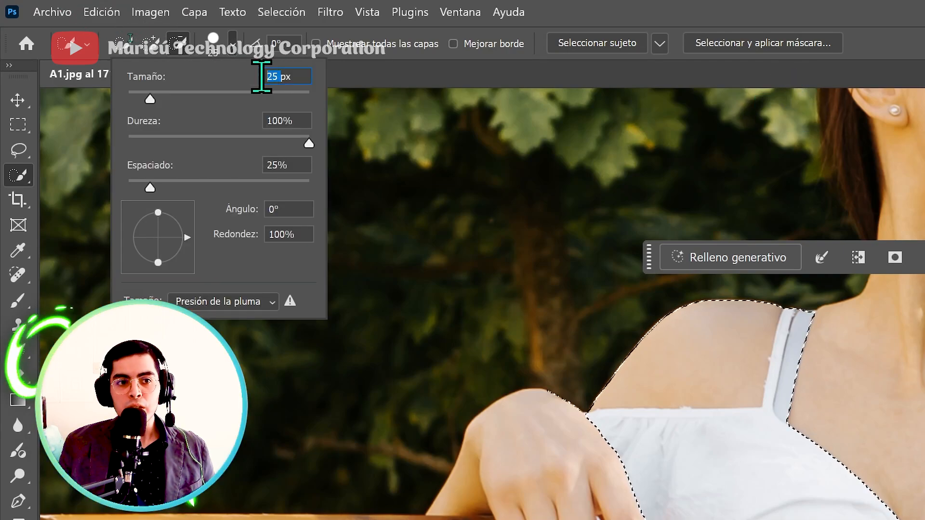
text(15)
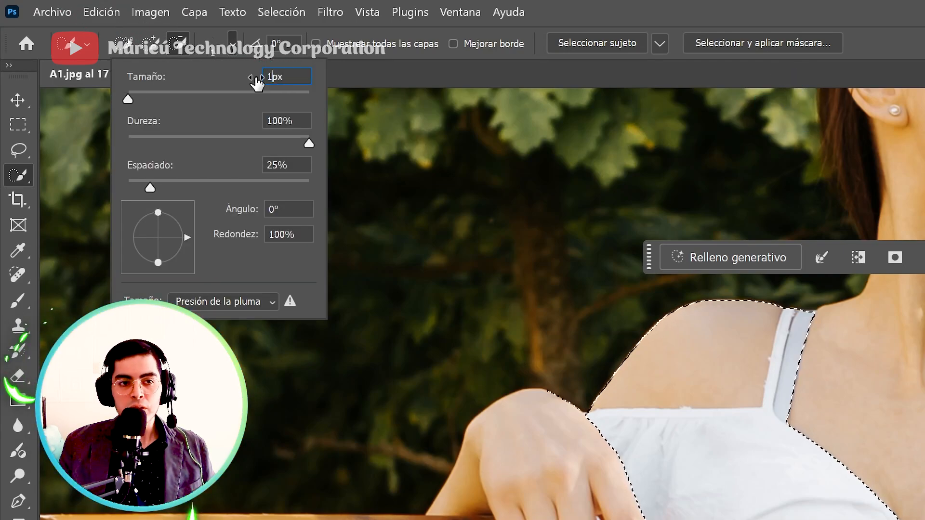
key(Return)
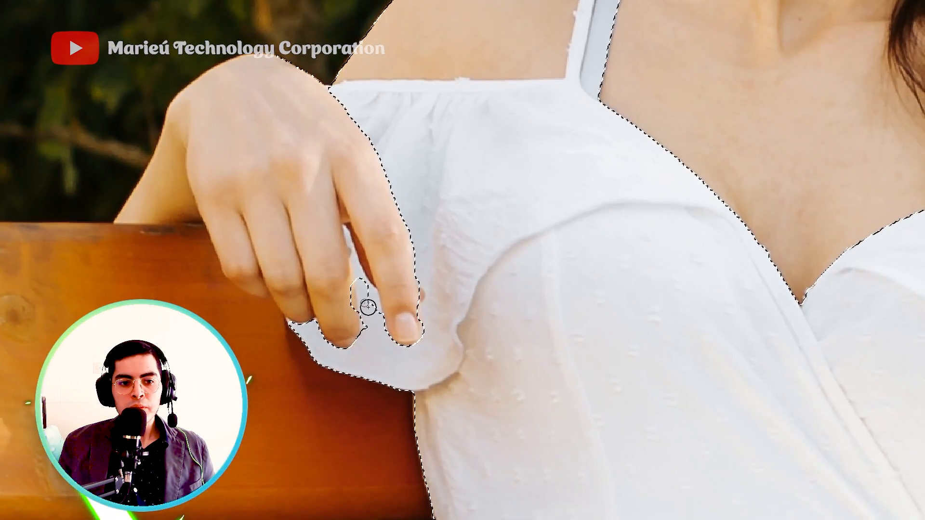
drag(368, 307, 360, 264)
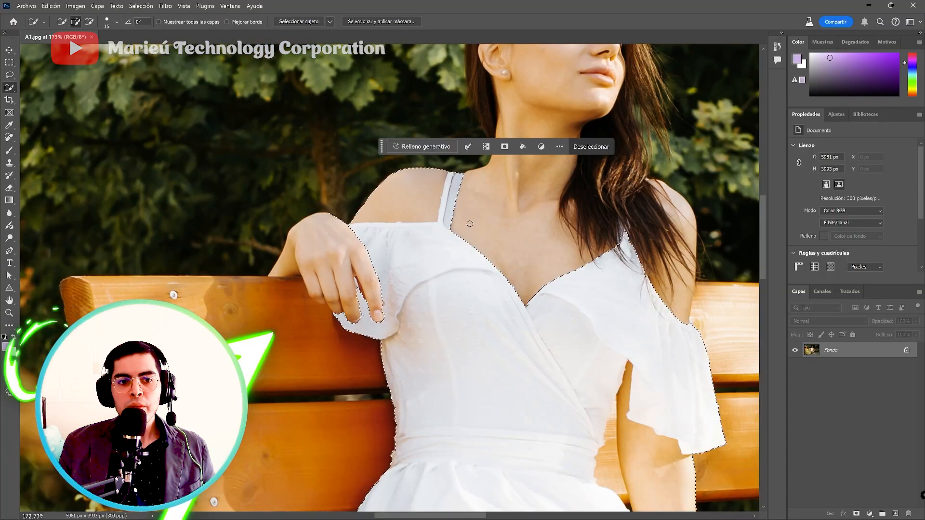
Subtract the bare shoulder beside the strap and the arm beneath the other sleeve from the dress selection
scroll(368, 300, up, 1)
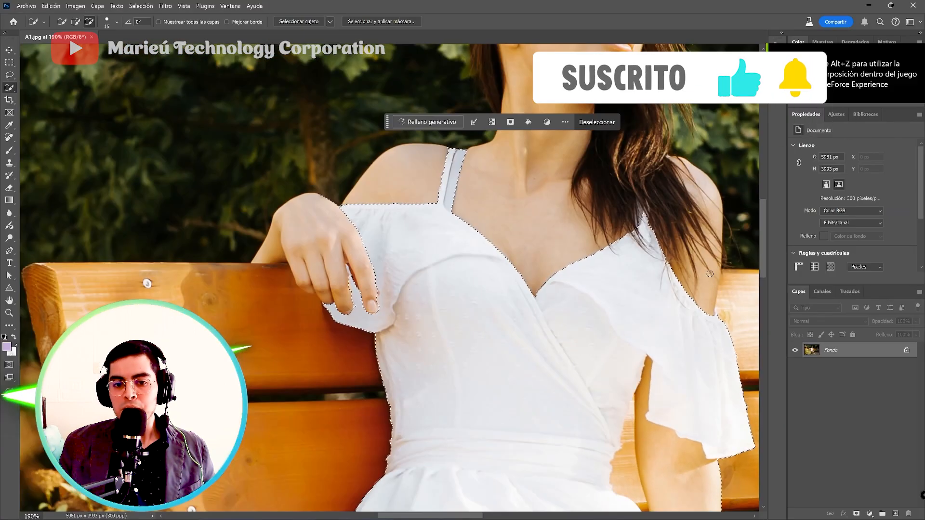
scroll(636, 180, down, 2)
scroll(659, 232, down, 3)
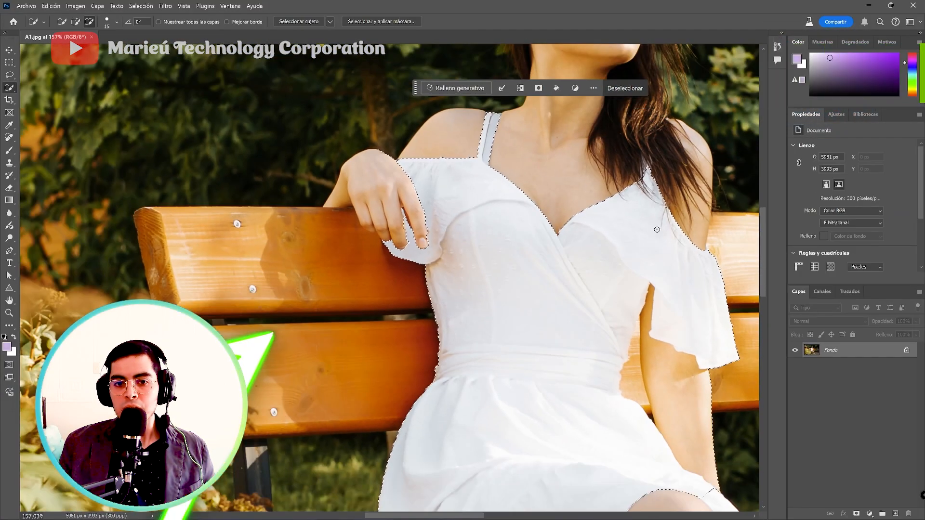
drag(744, 385, 631, 309)
Subtract the remaining outer edge of the forearm beside the skirt from the selection with the Quick Selection tool
scroll(660, 316, up, 4)
scroll(502, 283, up, 1)
key(w)
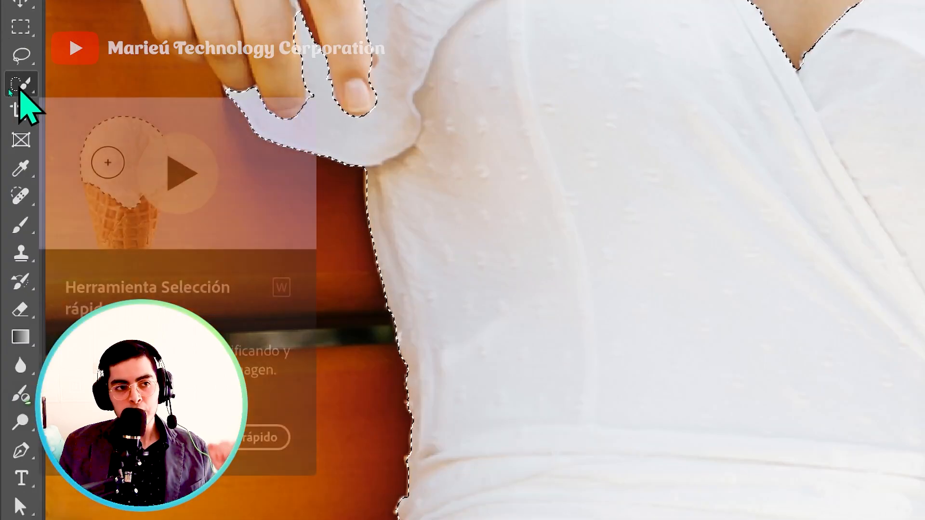
right_click(20, 89)
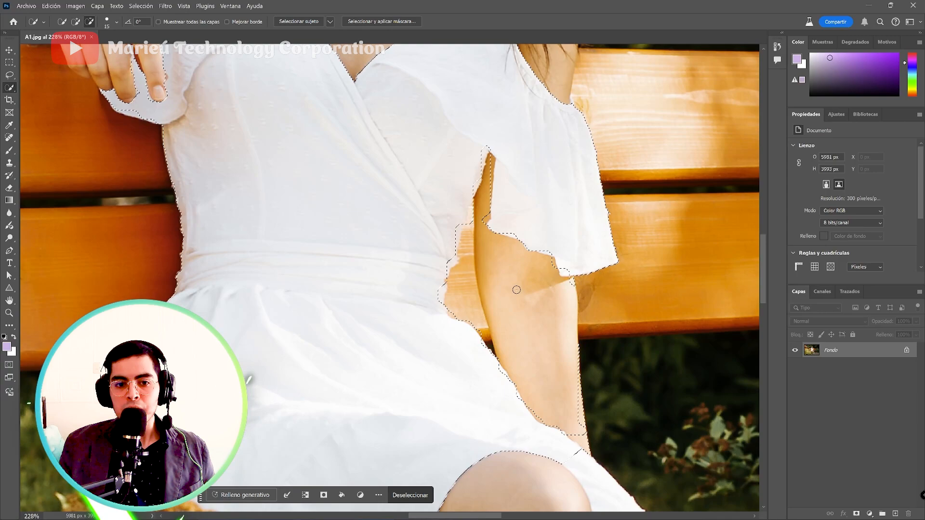
scroll(607, 390, up, 5)
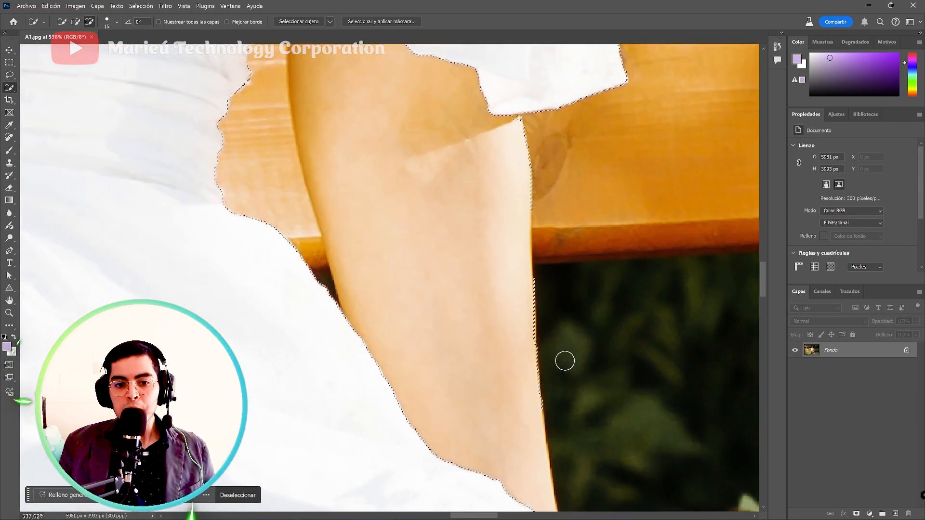
mouse_move(565, 361)
mouse_down()
mouse_move(544, 364)
mouse_move(530, 290)
mouse_up()
mouse_move(523, 185)
mouse_down()
mouse_move(578, 510)
mouse_move(561, 428)
mouse_move(566, 489)
mouse_up()
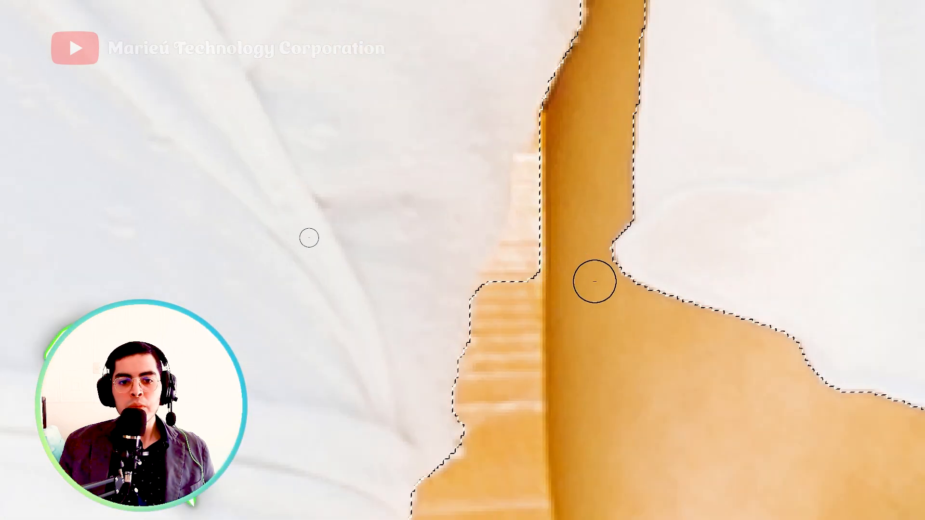
Subtract the remaining bench sliver between the dress and the arm from the selection and copy the selected dress to a new layer
mouse_move(594, 282)
mouse_down()
mouse_move(531, 273)
mouse_move(540, 209)
mouse_up()
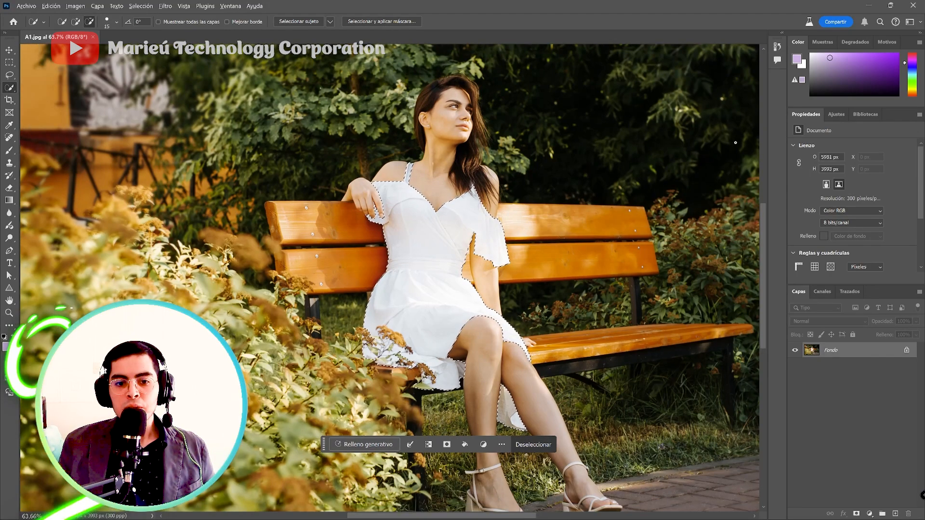
scroll(729, 145, up, 1)
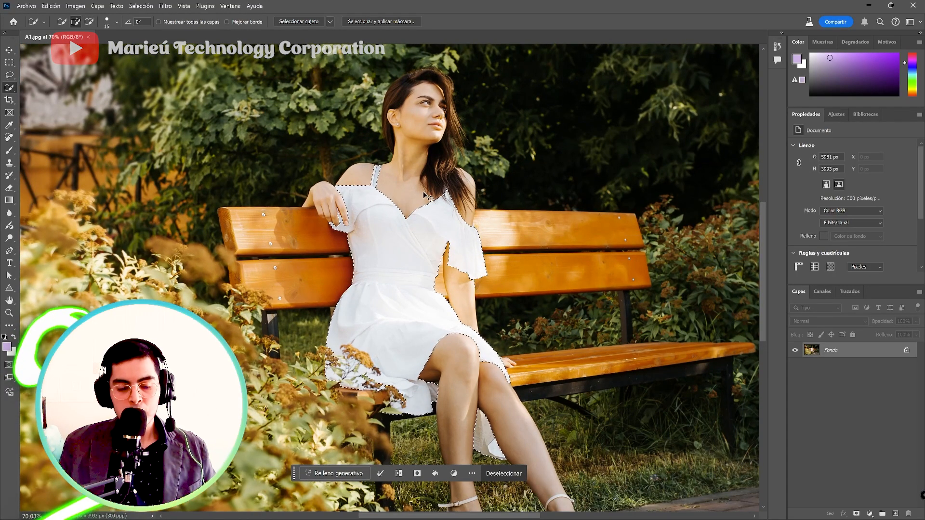
key(ctrl+j)
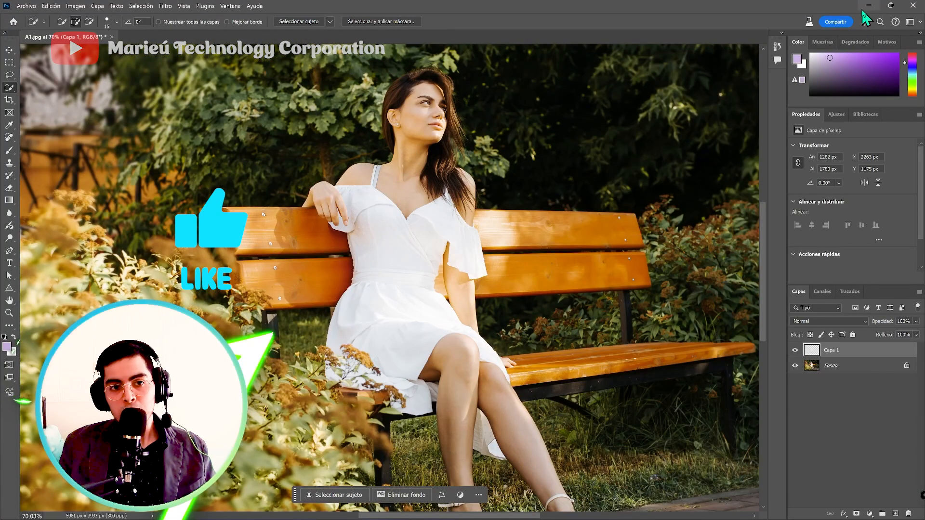
Switch to the Image folder in File Explorer, place the pink chamomile texture A2.jpg into the A1.jpg document and position it over the woman
key(alt+Tab)
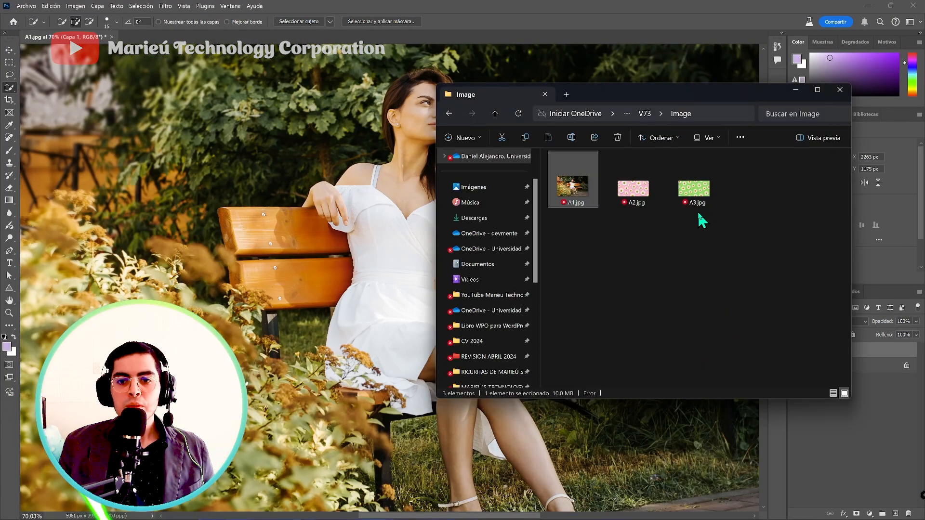
drag(705, 221, 637, 194)
click(651, 213)
click(638, 189)
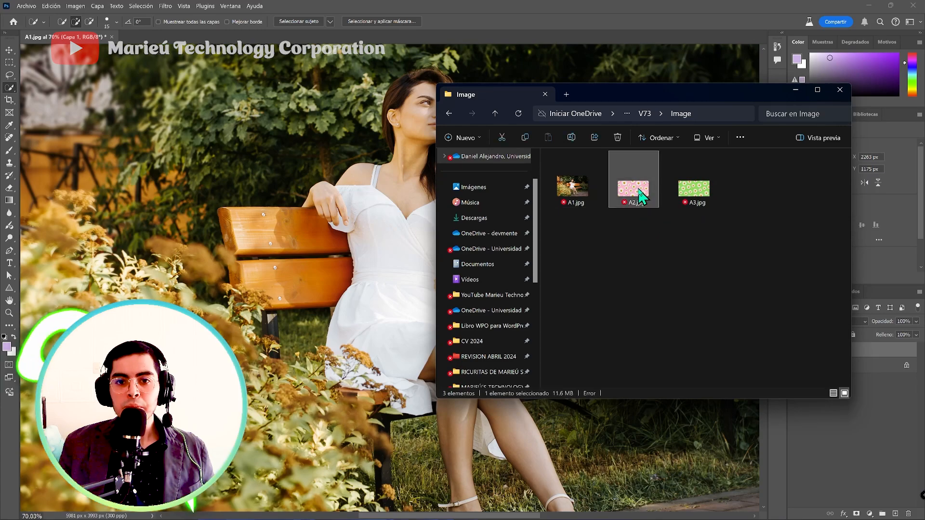
drag(378, 224, 353, 148)
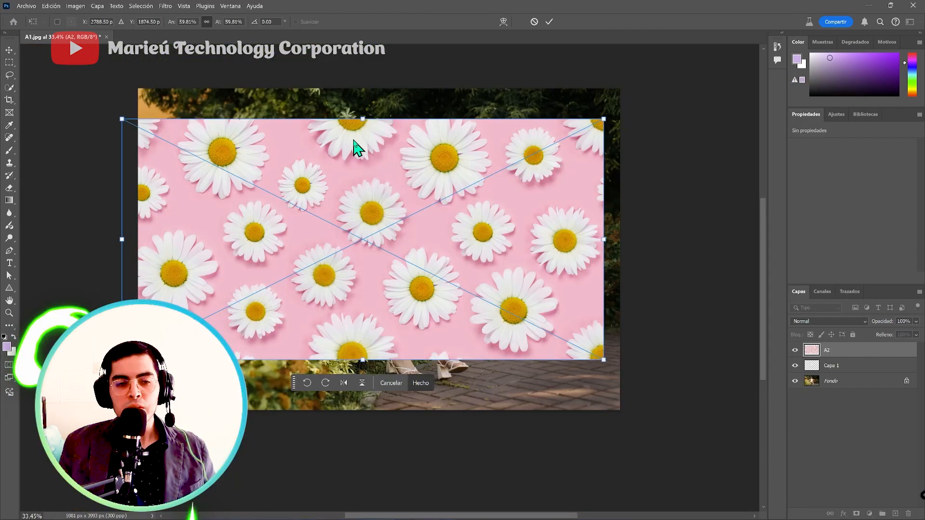